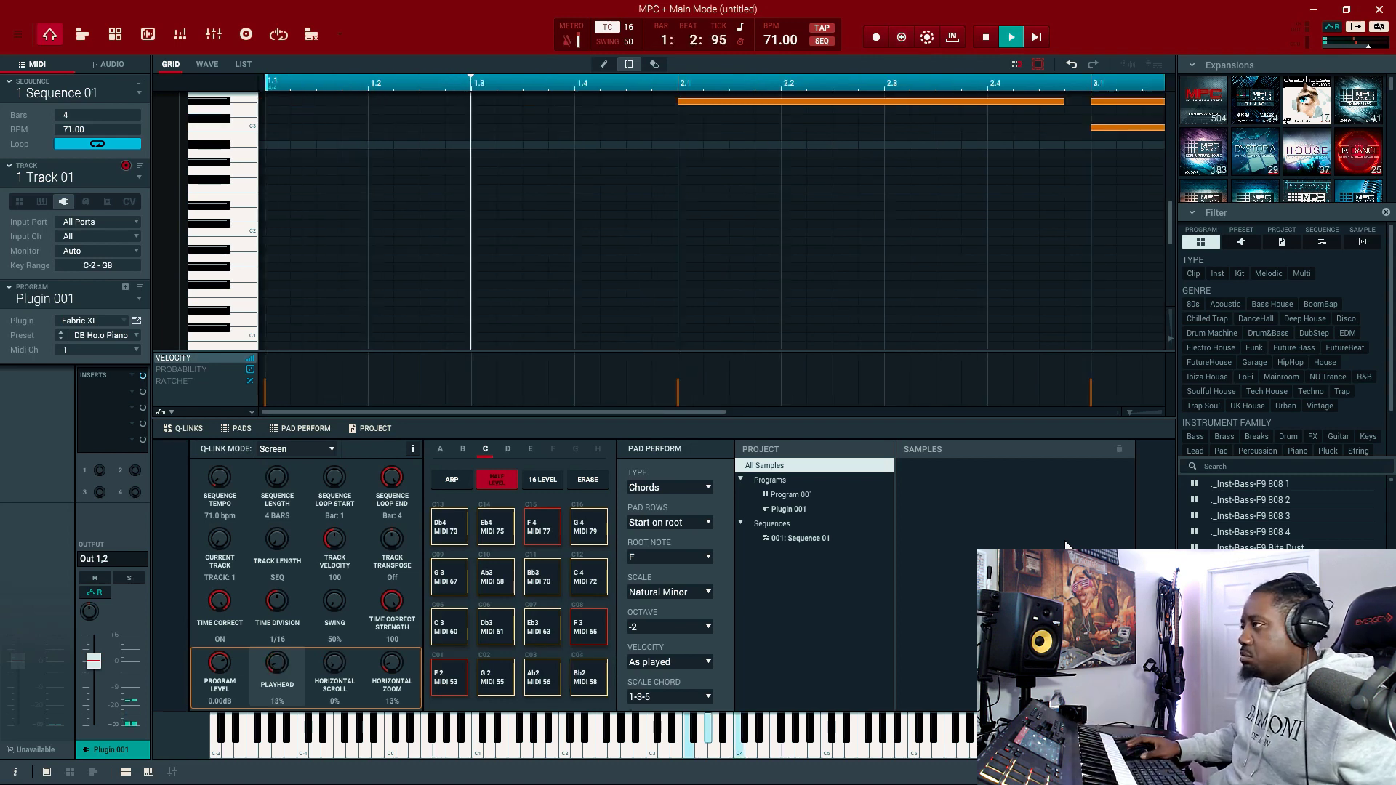
Select the top notes of all four chords and lengthen them so each one fills its bar
scroll(861, 301, up, 2)
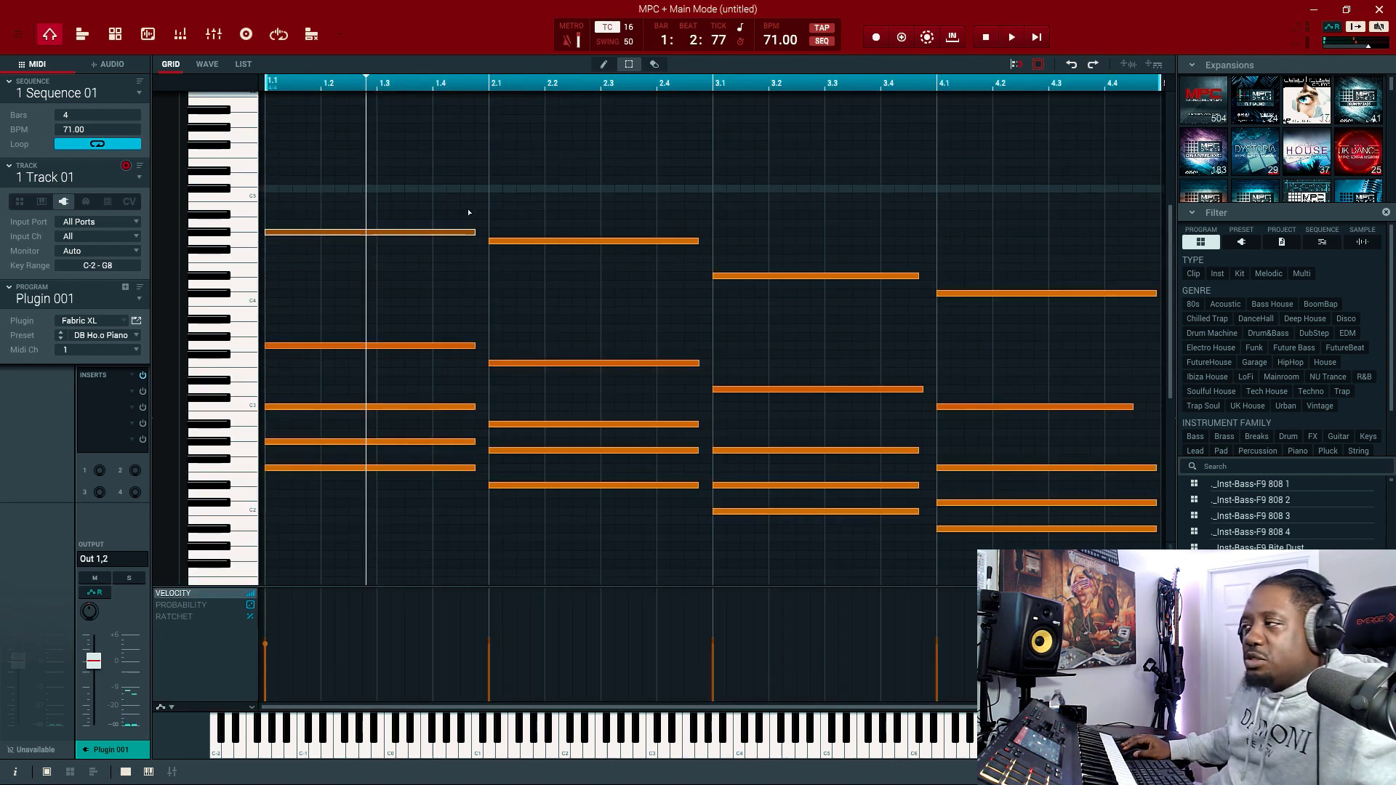
drag(1073, 208, 602, 302)
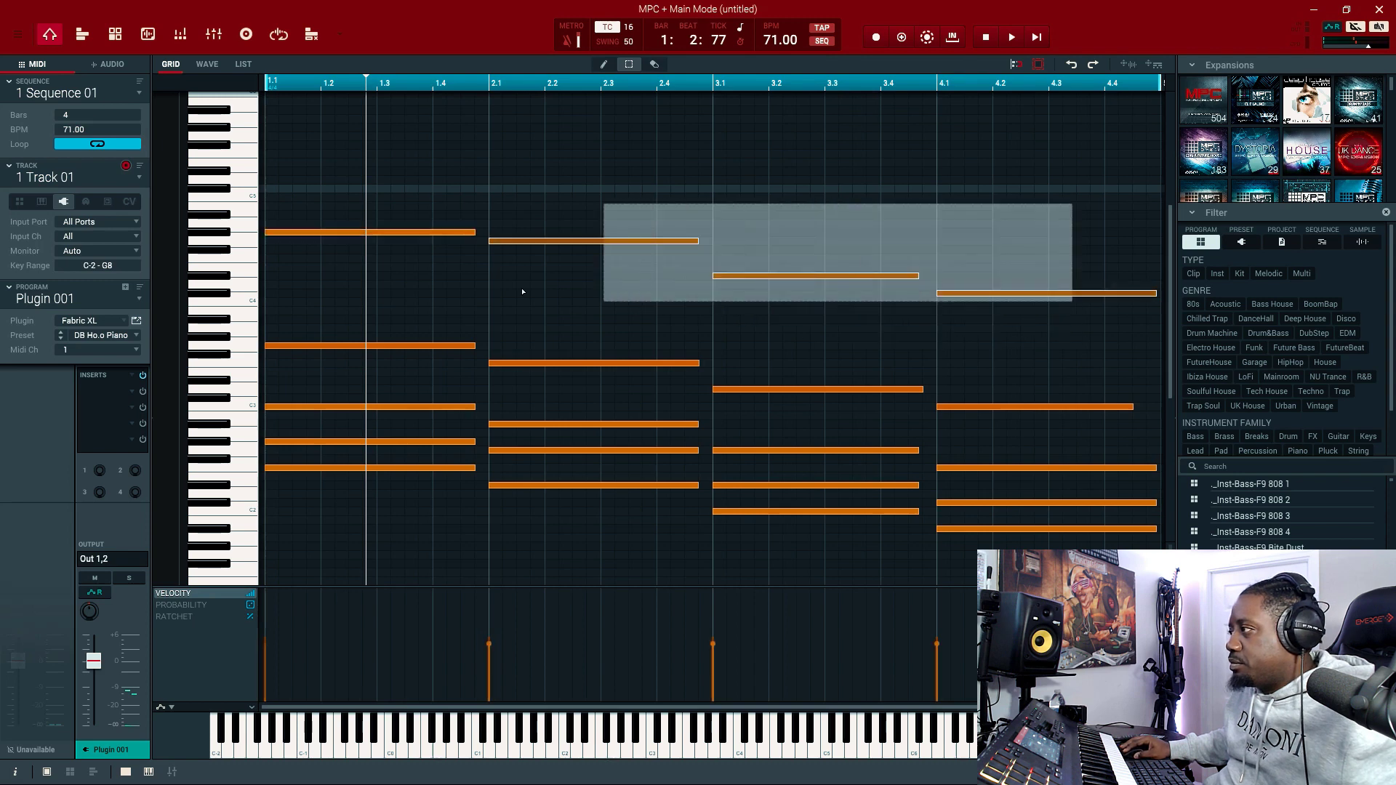
drag(1084, 214, 476, 305)
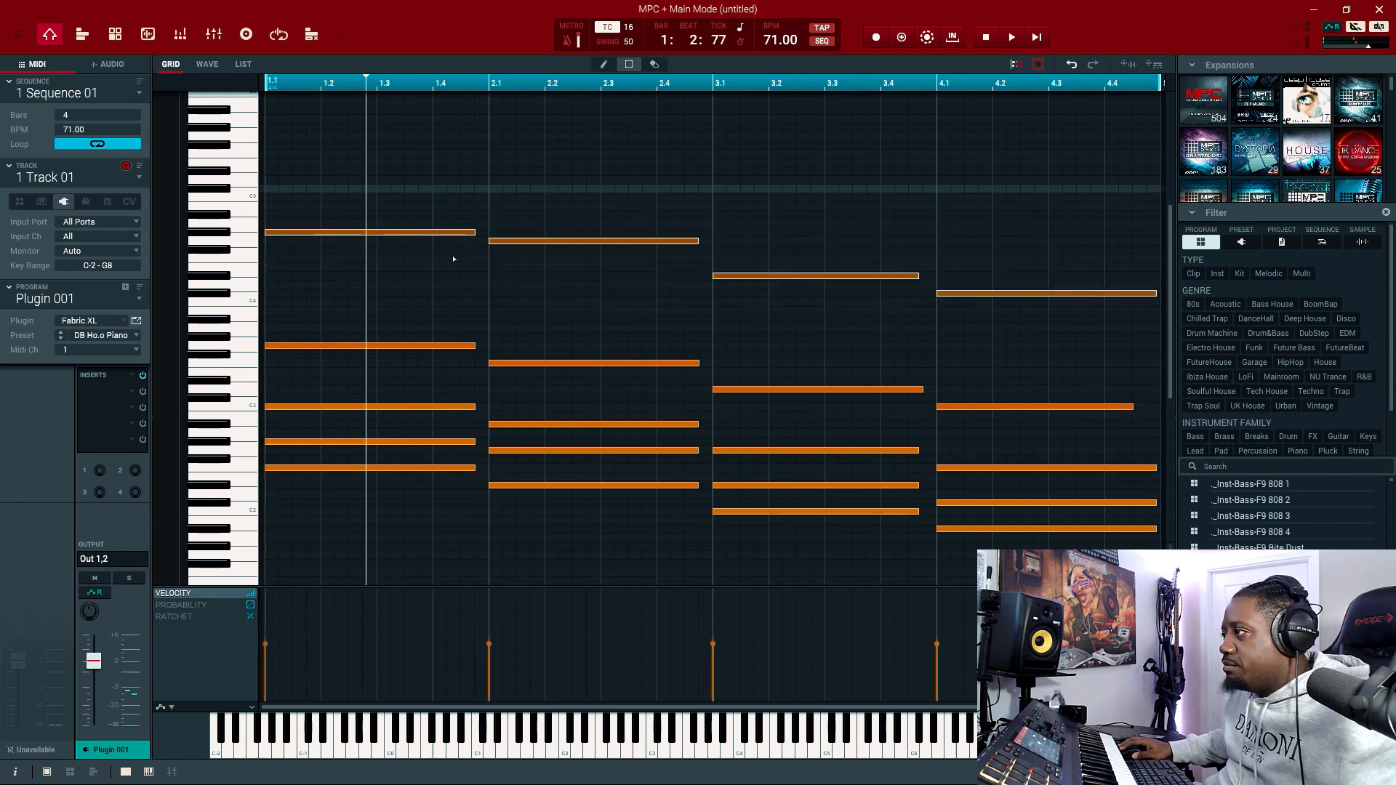
drag(473, 238, 486, 243)
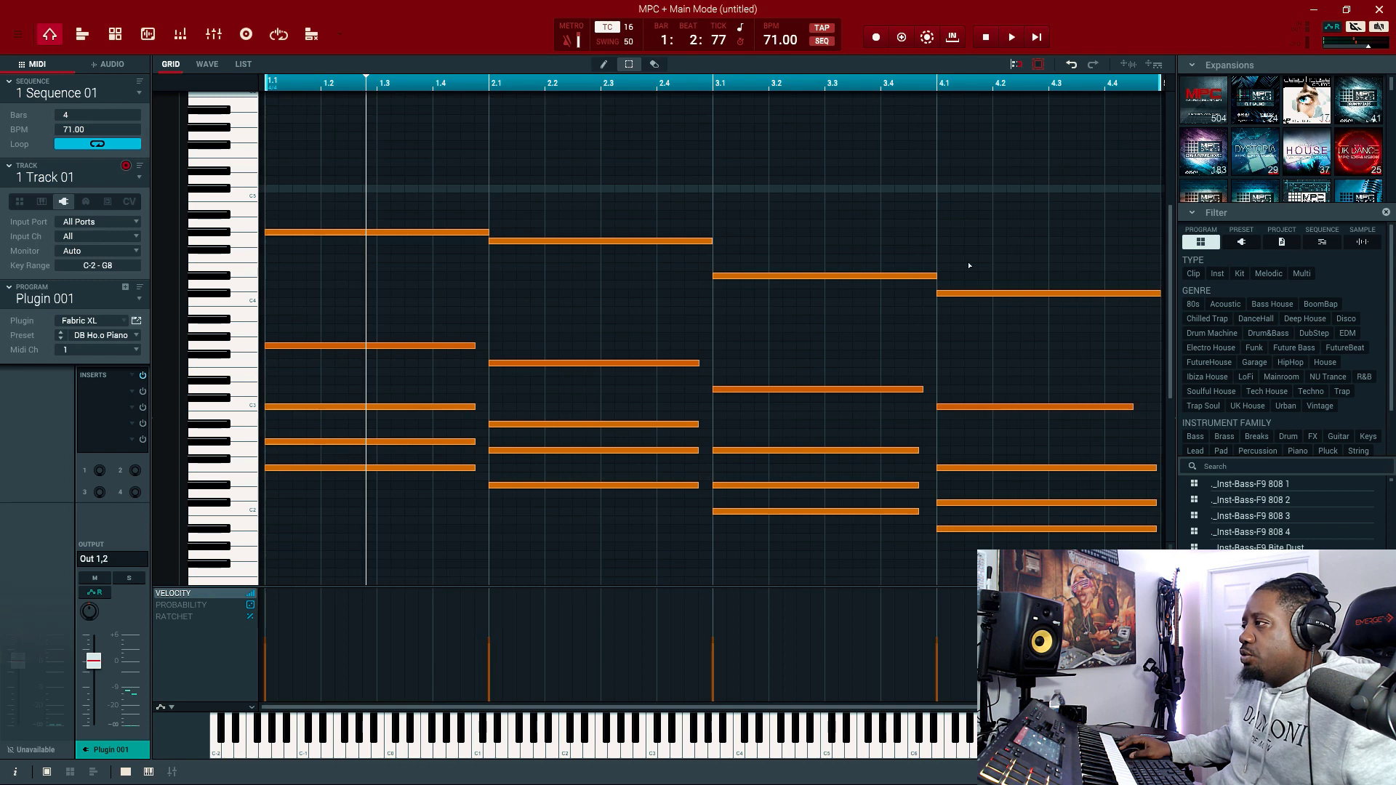
Split each chord's top note into four equal notes and move individual notes to other pitches to form a melody
drag(1062, 159, 279, 309)
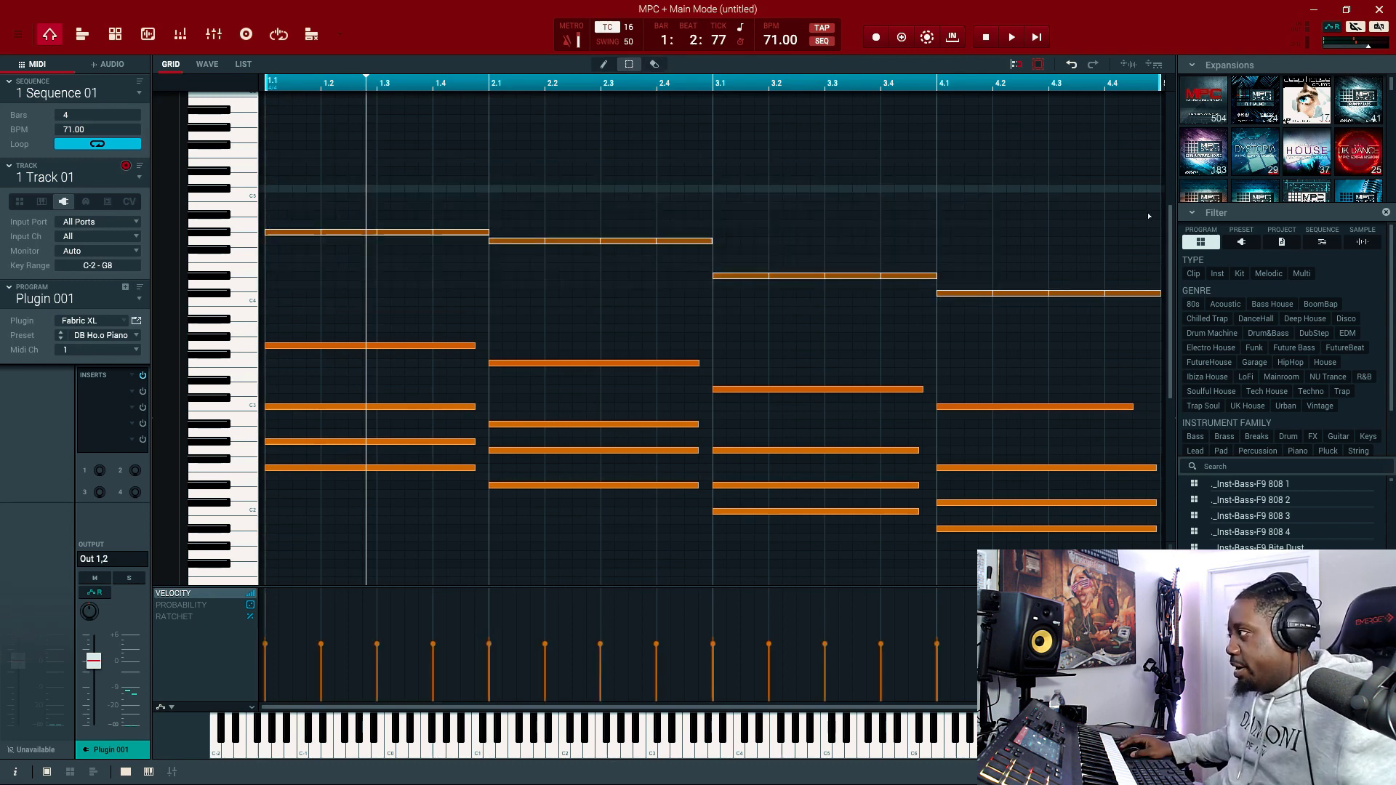
drag(1151, 185, 294, 282)
drag(366, 234, 366, 257)
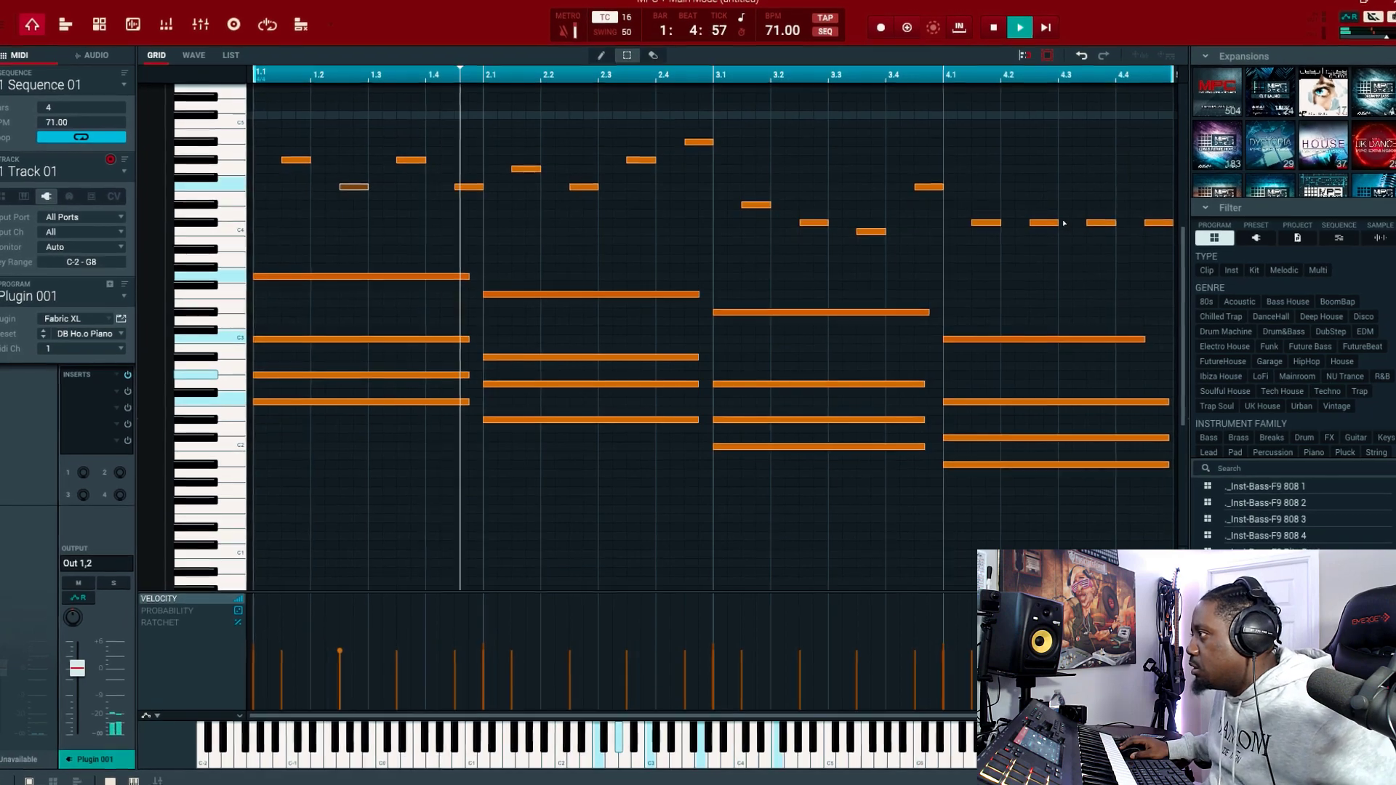
drag(1058, 224, 1052, 216)
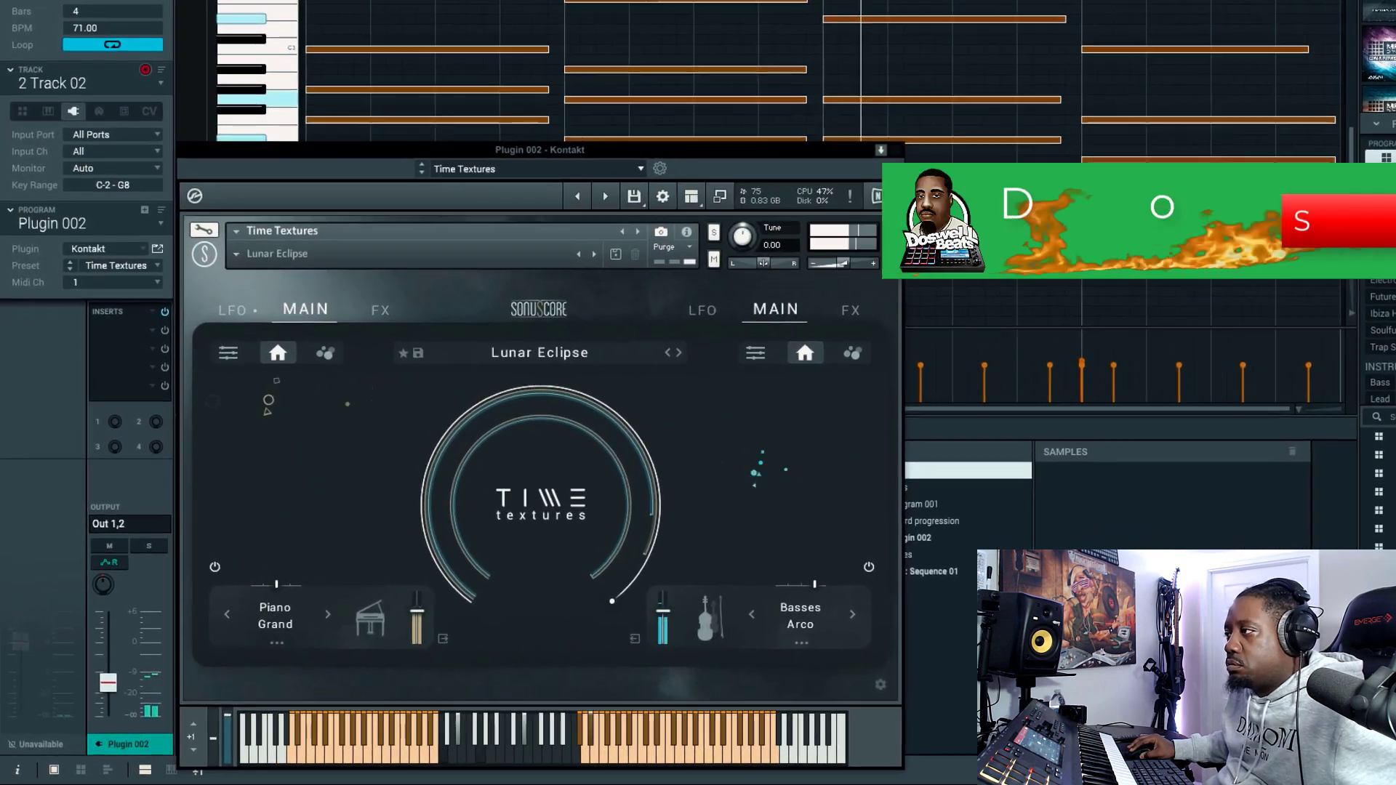
Close the Kontakt window with the Time Textures instrument and stop sequence playback
key(Escape)
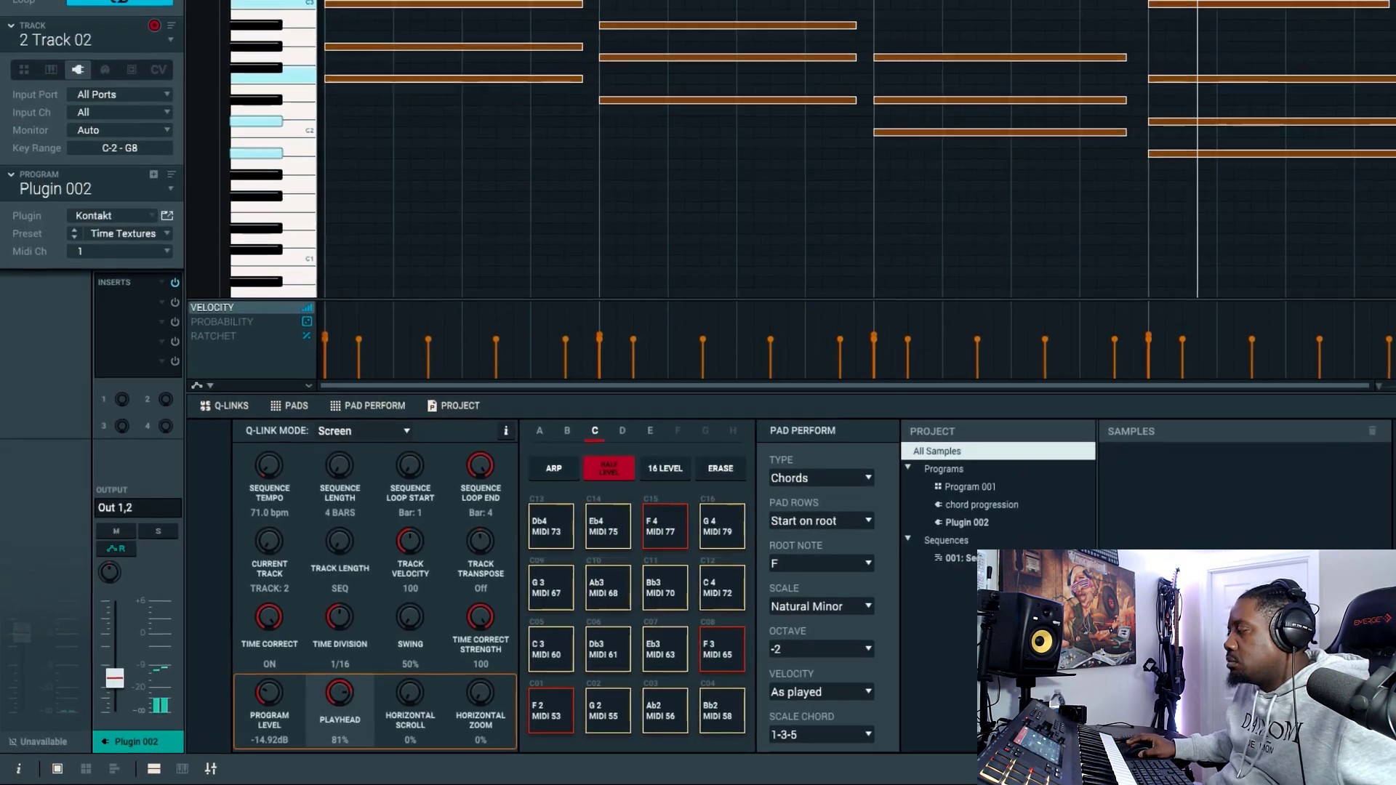
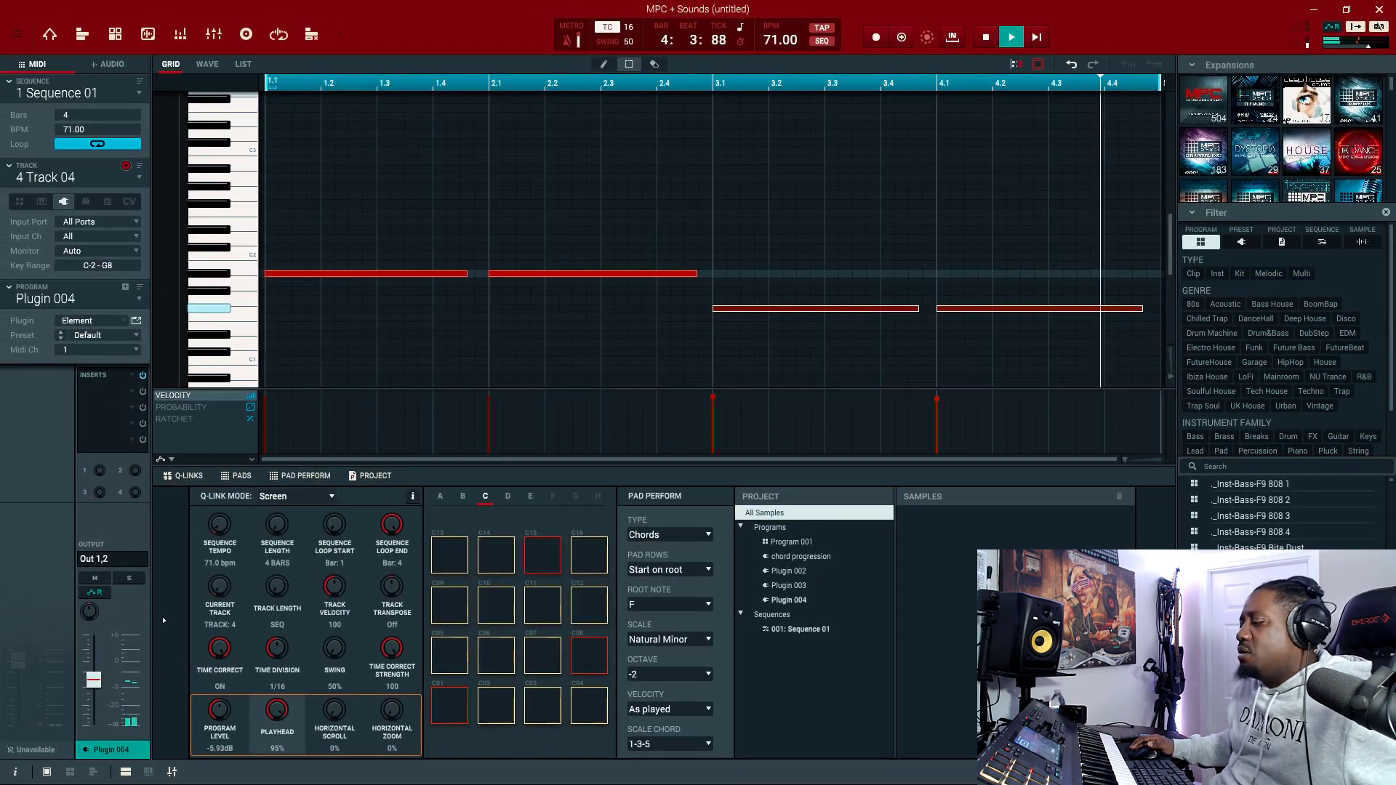
key(space)
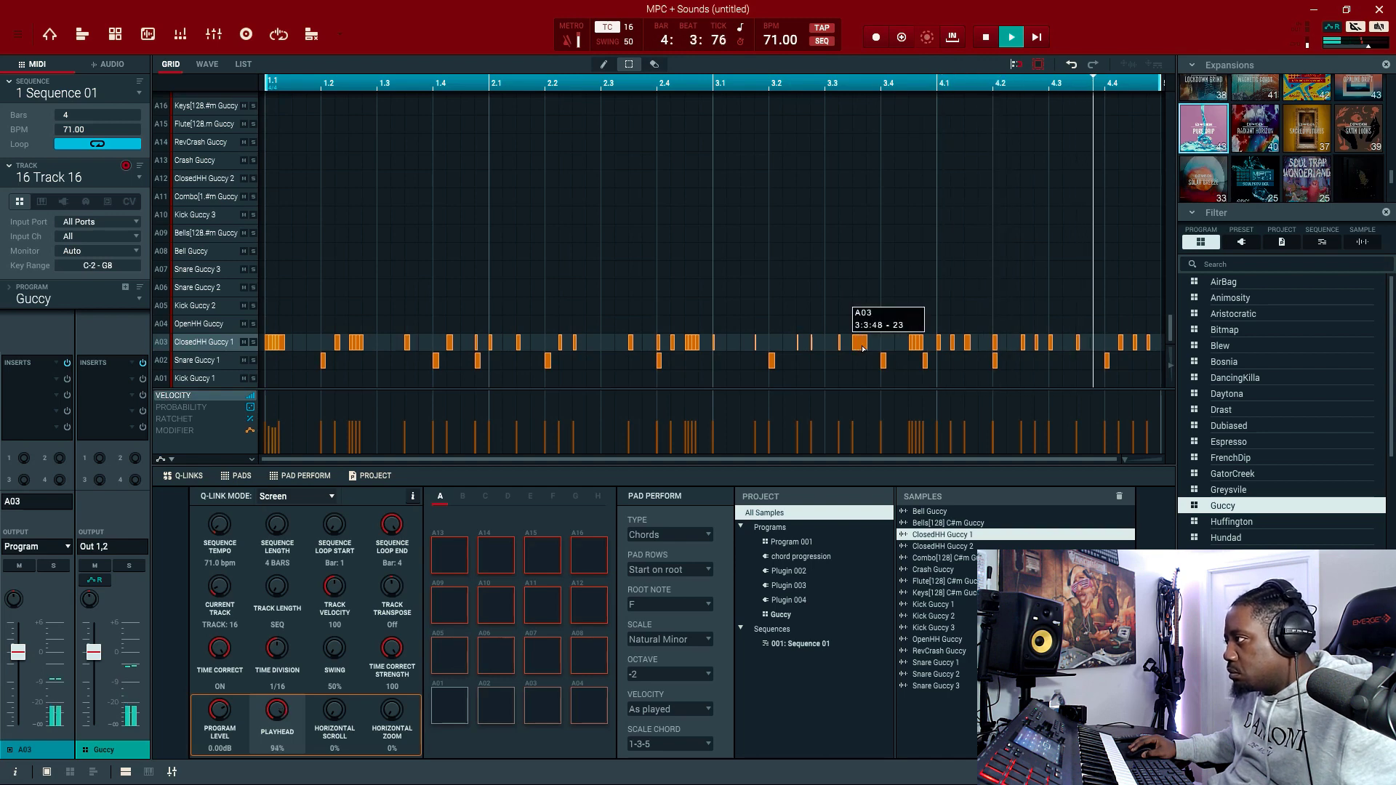
Split the ClosedHH Guccy 1 note just after beat 3.3 into a fast hi-hat roll
click(860, 345)
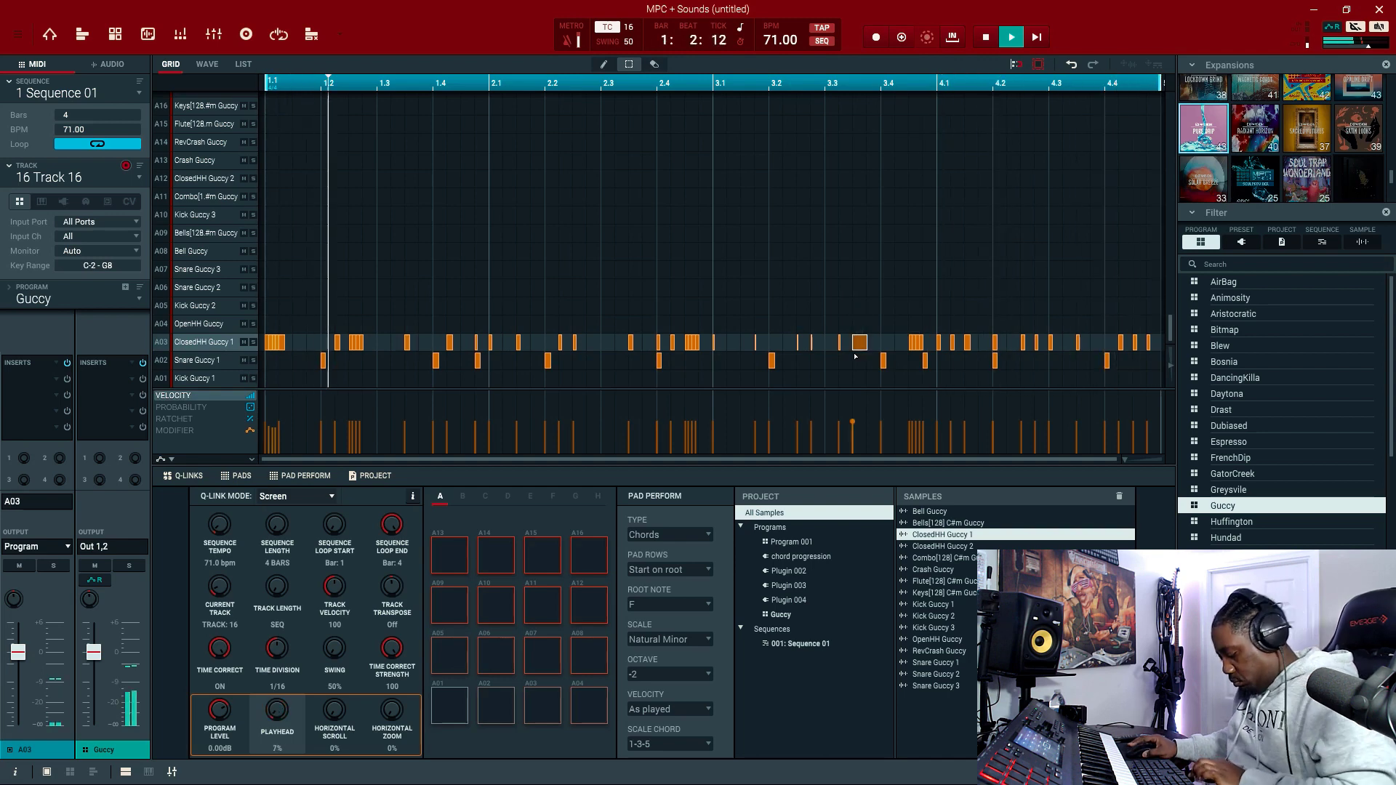
key(alt+2)
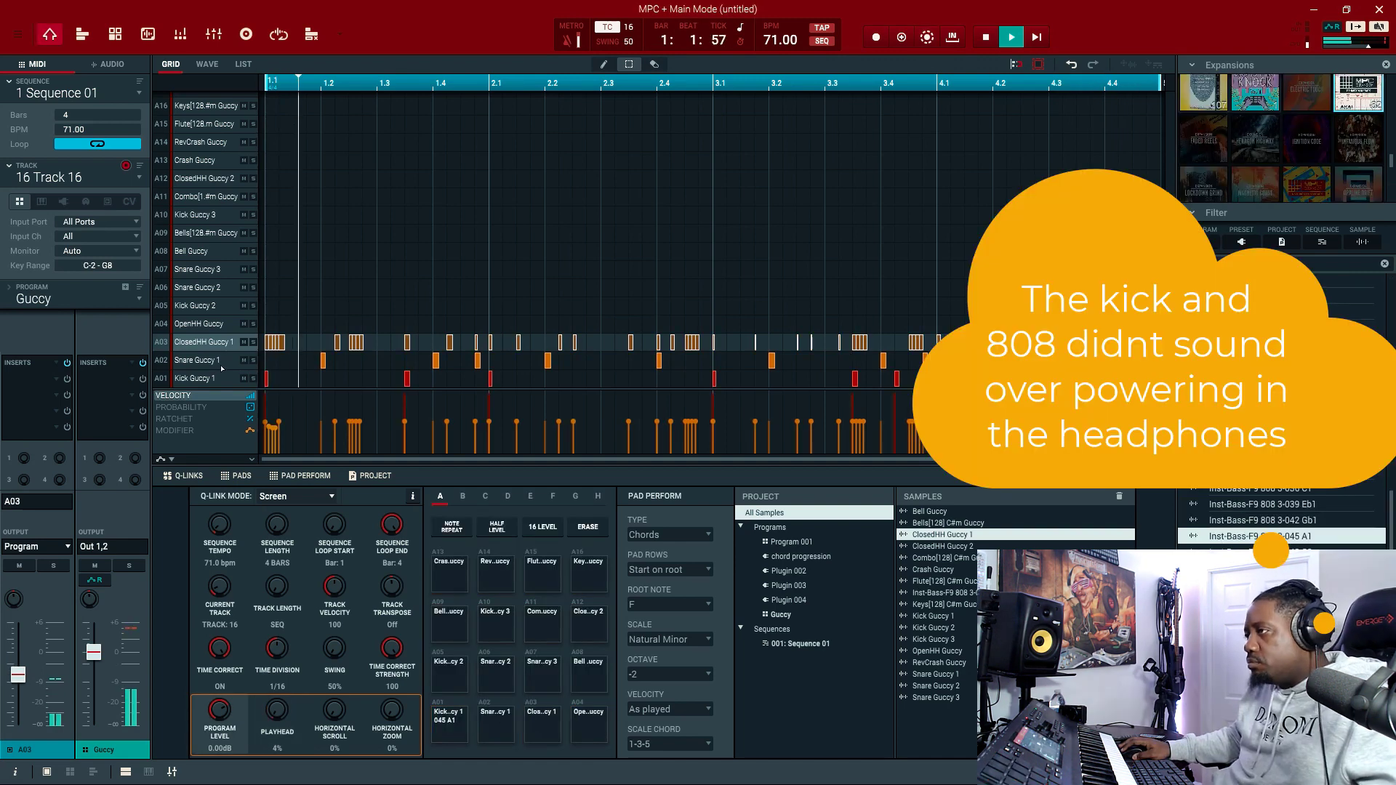
Lower the pad level of Snare Guccy 1 in the Guccy drum program
click(222, 367)
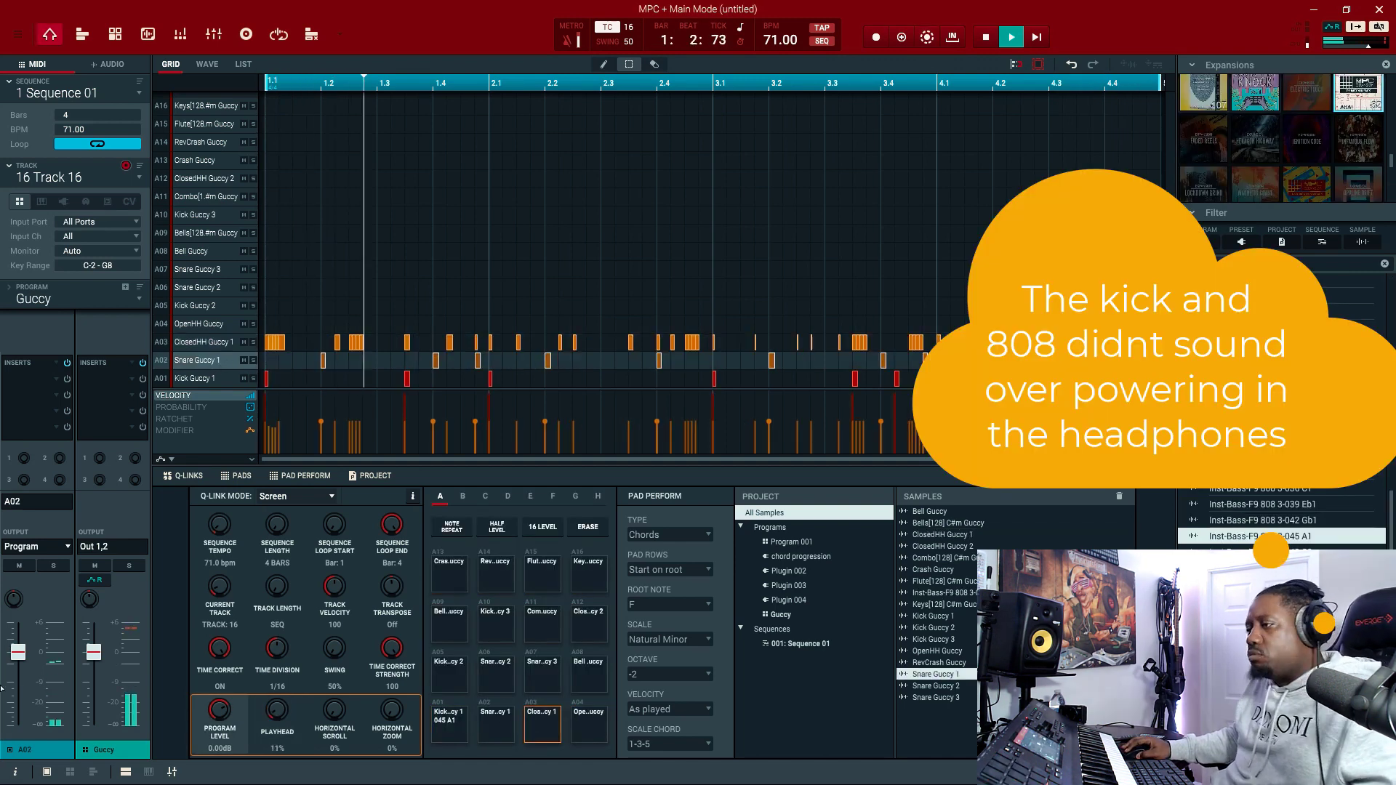
drag(19, 653, 21, 670)
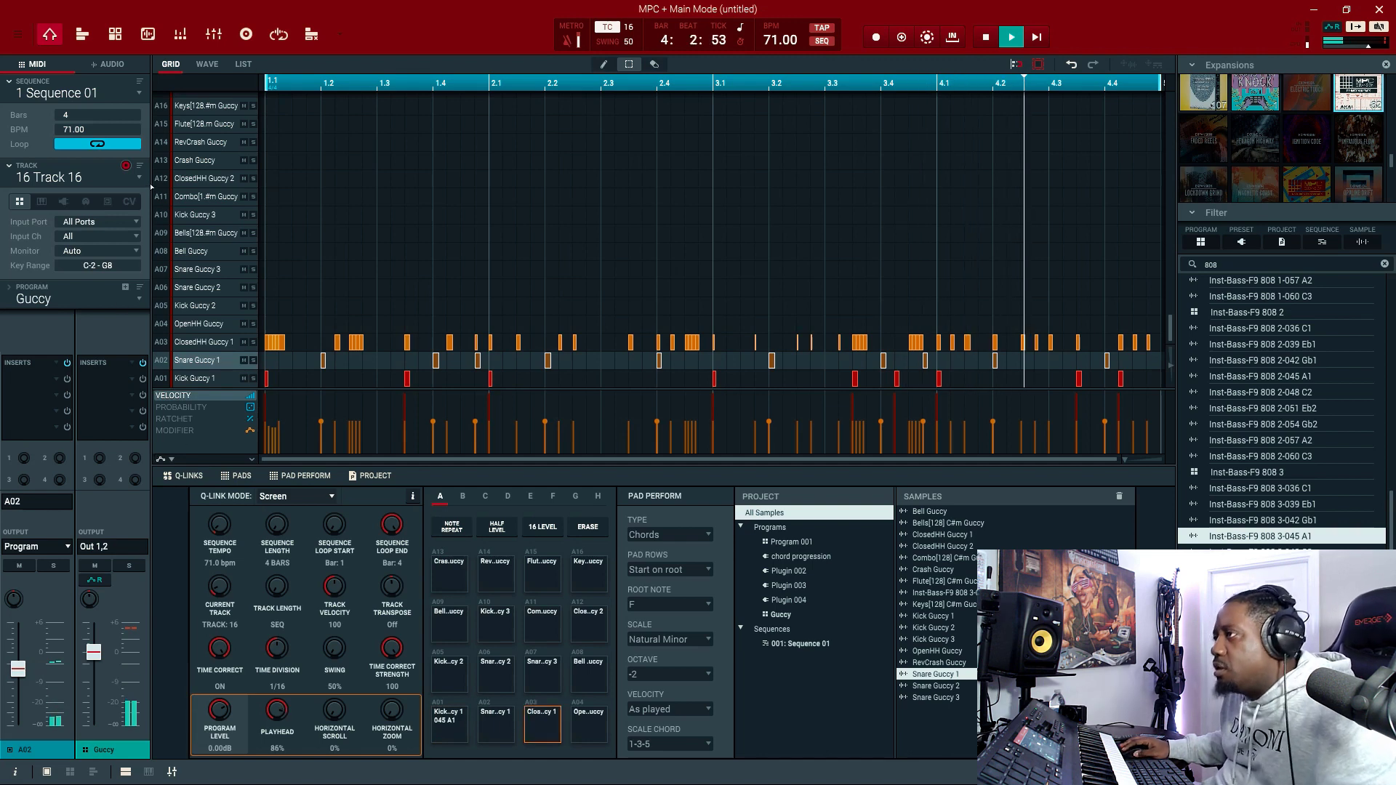
Copy the melody notes from the chord progression track and paste them into the unused track 5
click(109, 177)
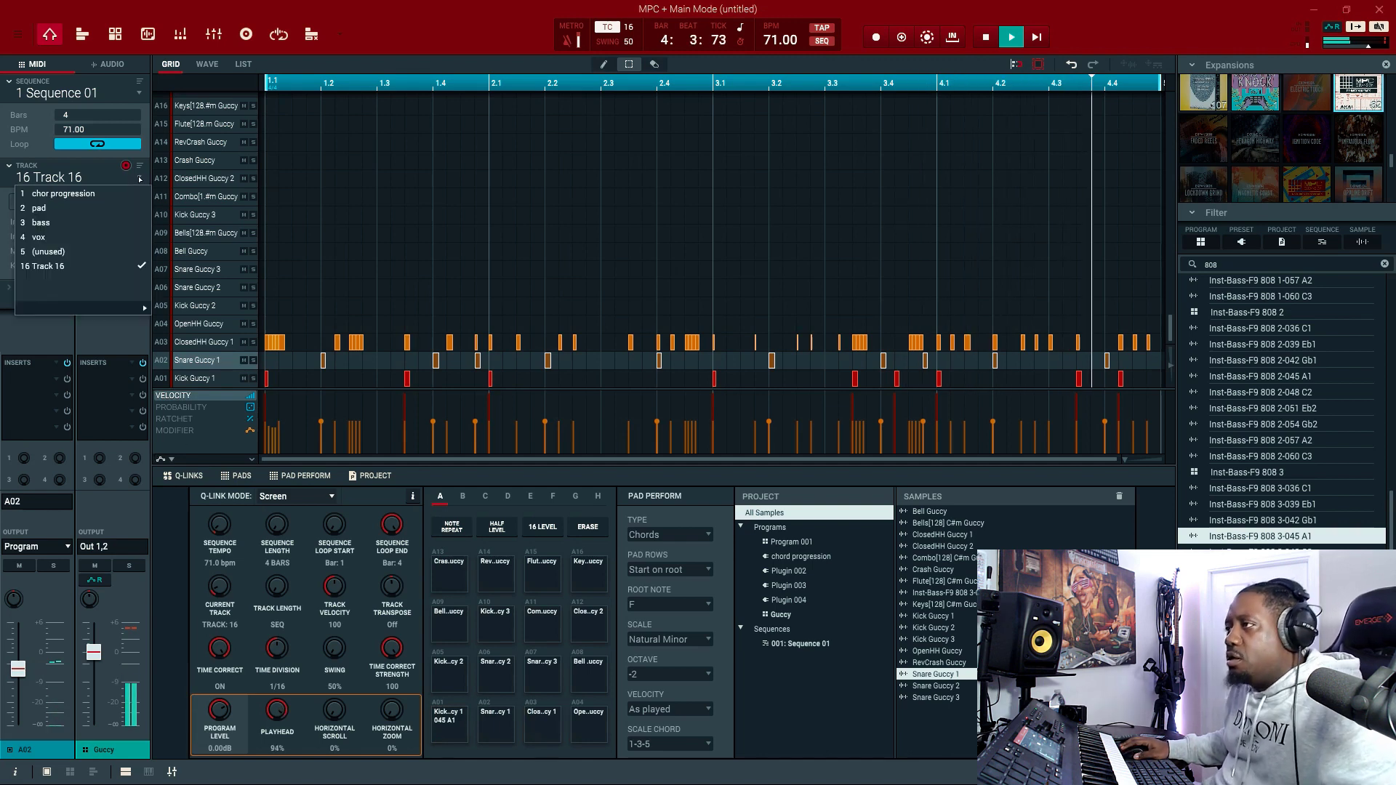
click(110, 252)
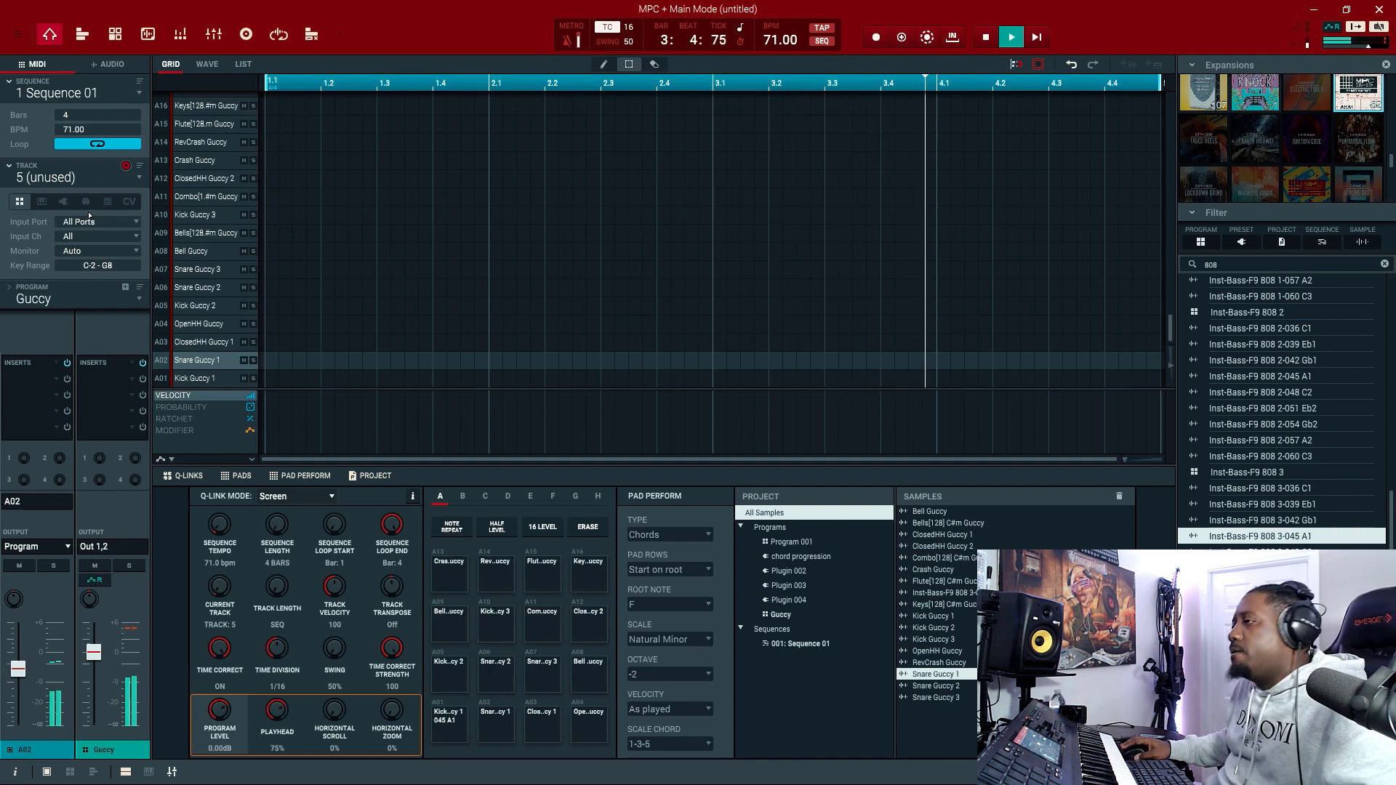
click(140, 179)
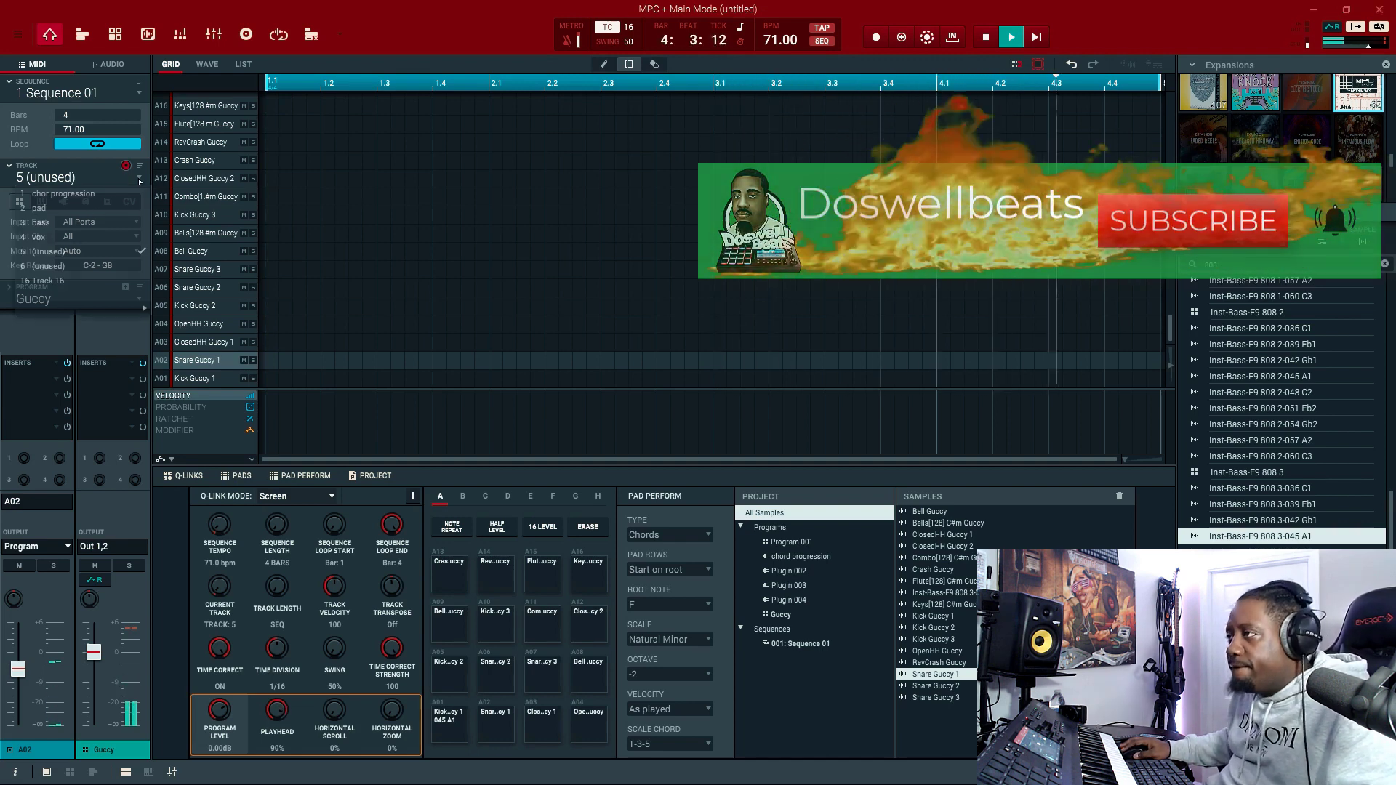
click(63, 194)
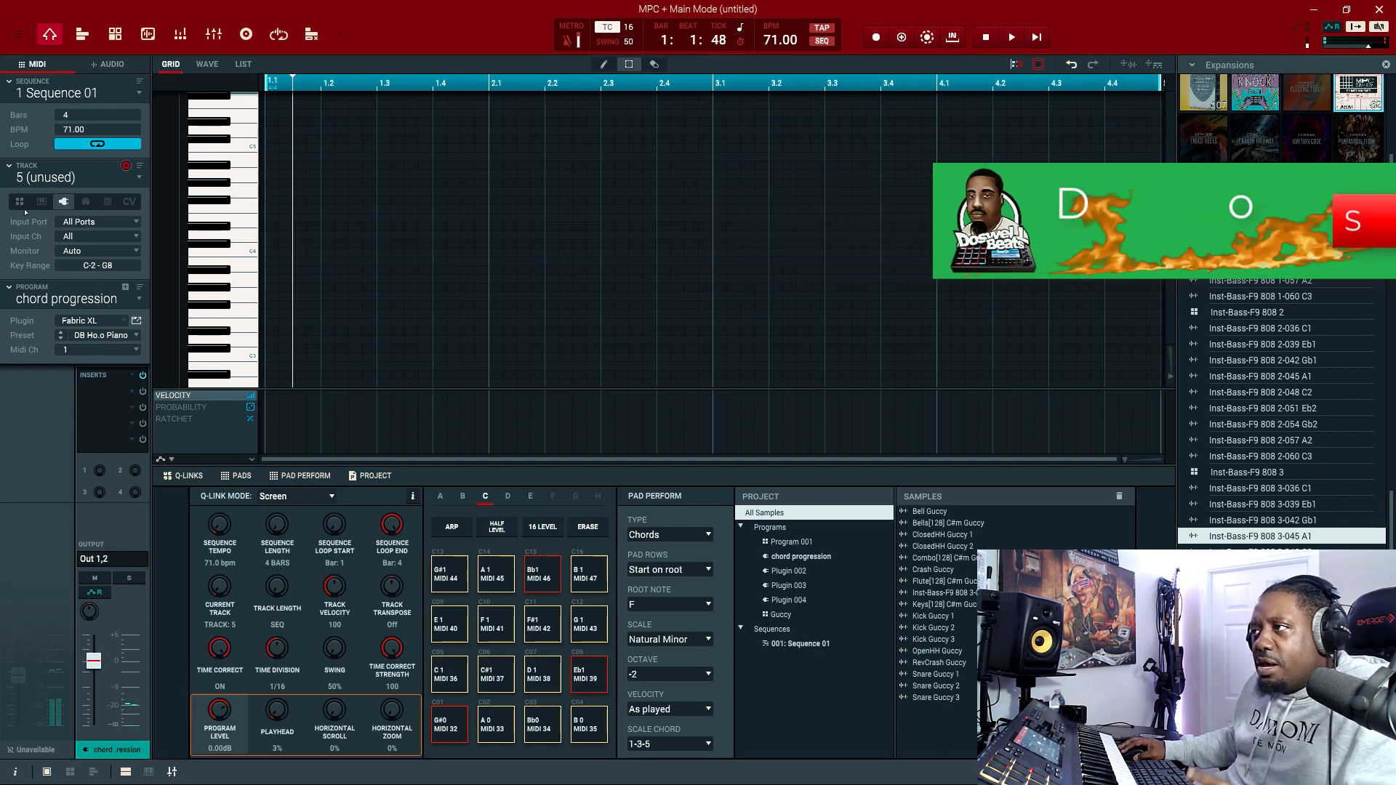
key(ctrl+v)
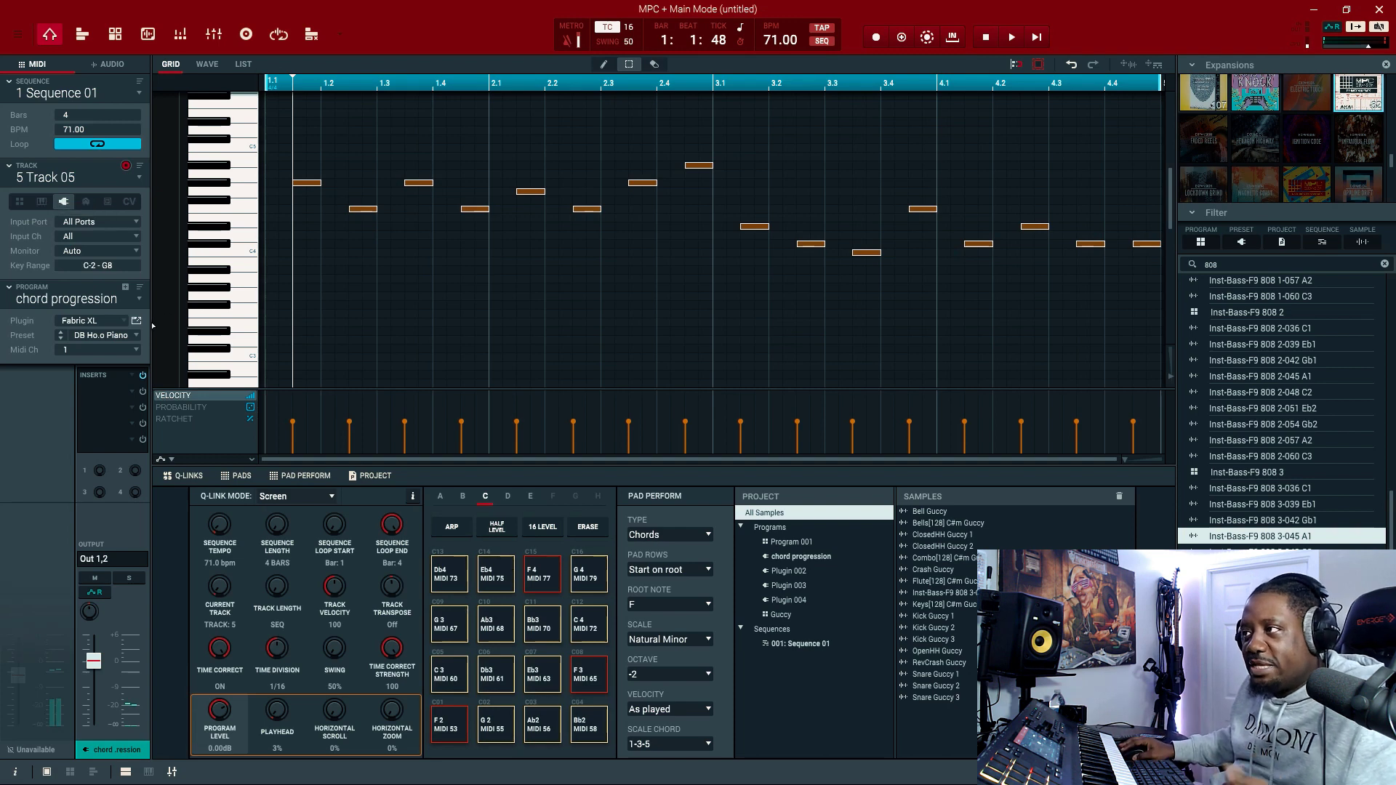
Give track 5 a new plugin program using Hype's Atmos Bells 1 preset, with its level at -4.03 dB
click(125, 287)
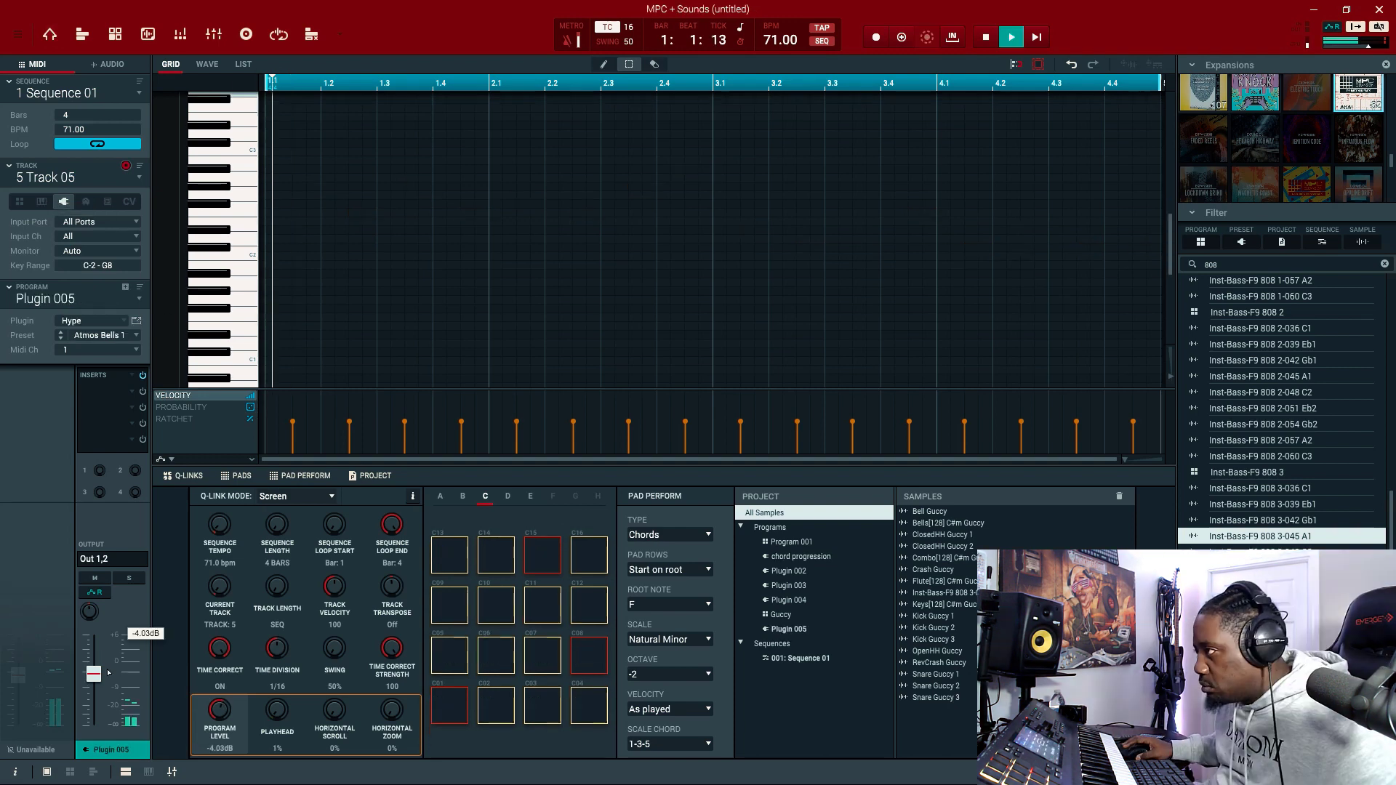
key(space)
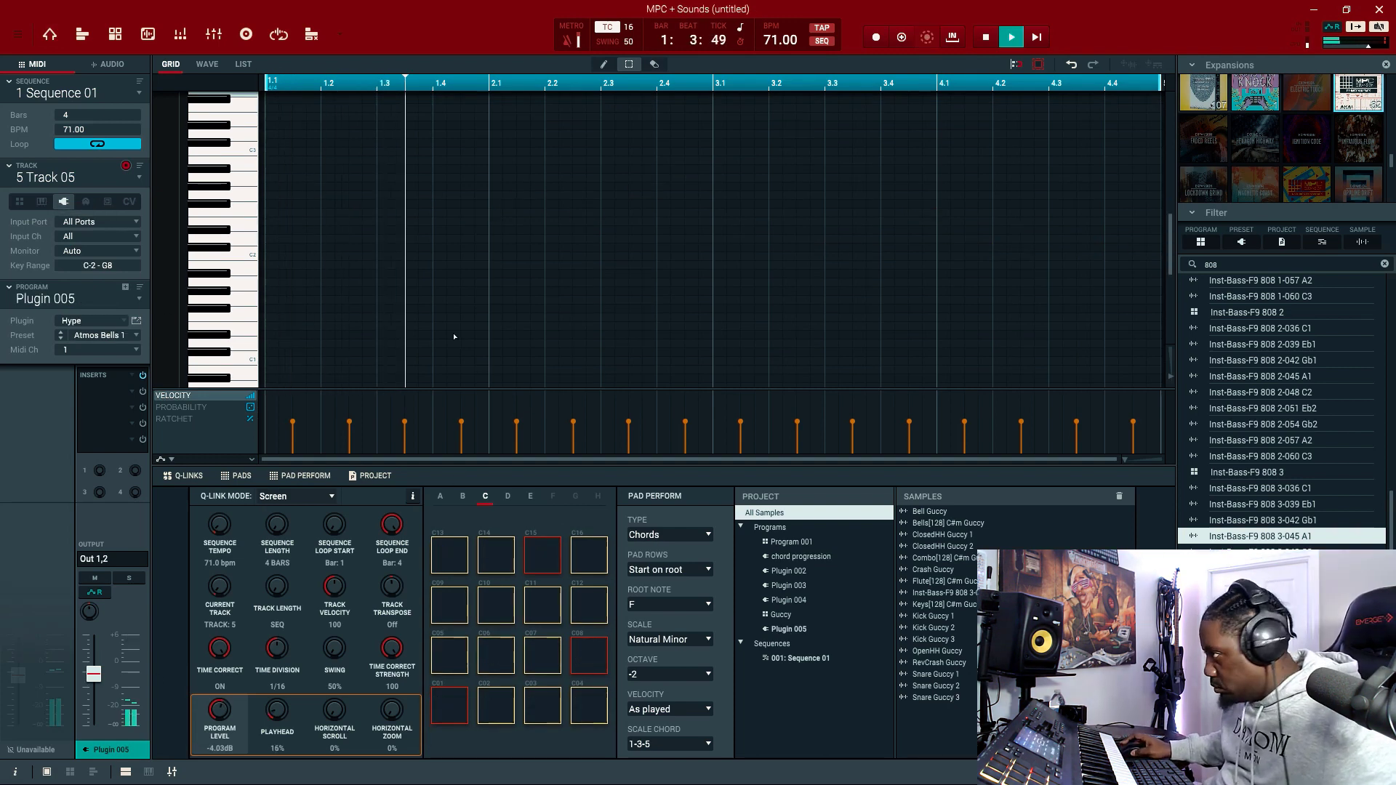
Duplicate all bell melody notes at the start of the sequence, transpose the copies down an octave, and play the result
scroll(451, 290, up, 5)
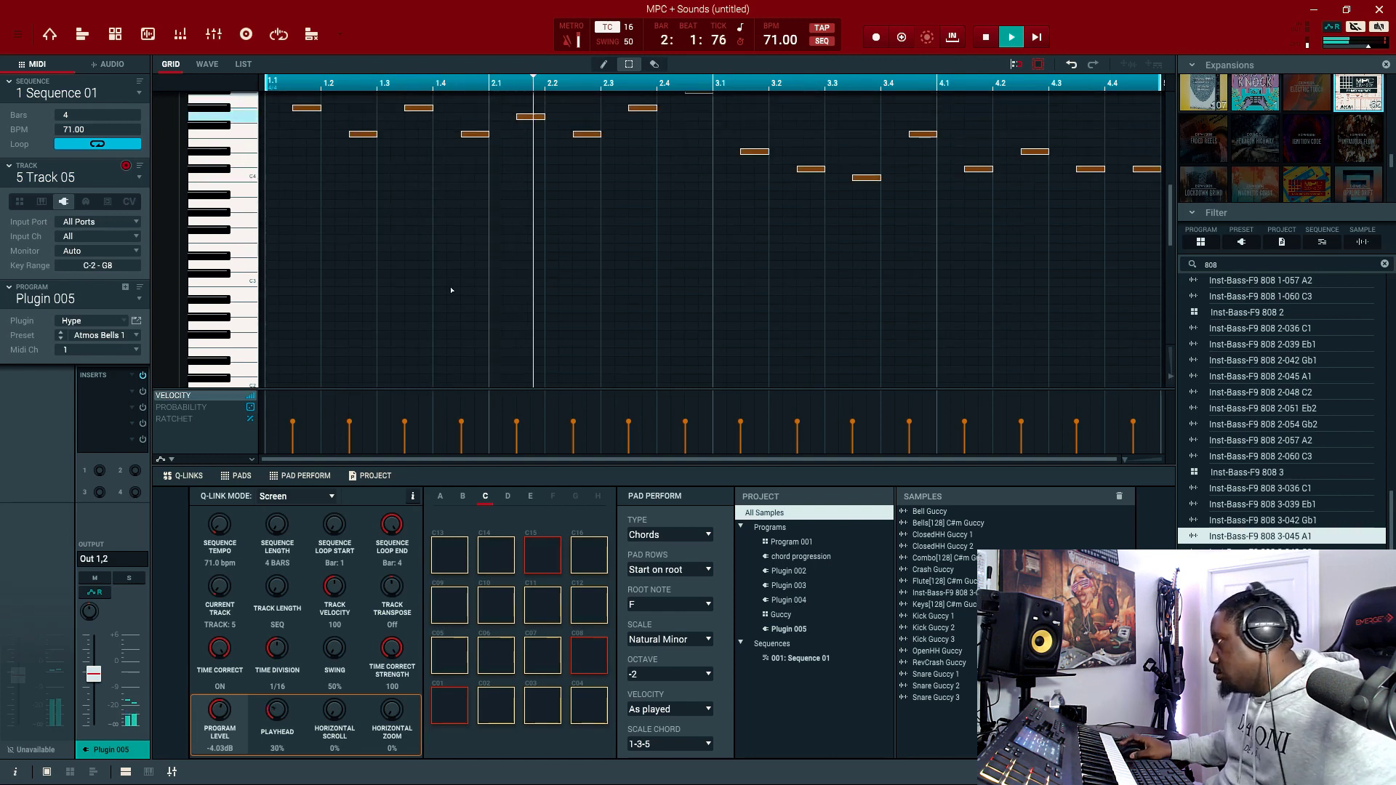
scroll(451, 290, up, 6)
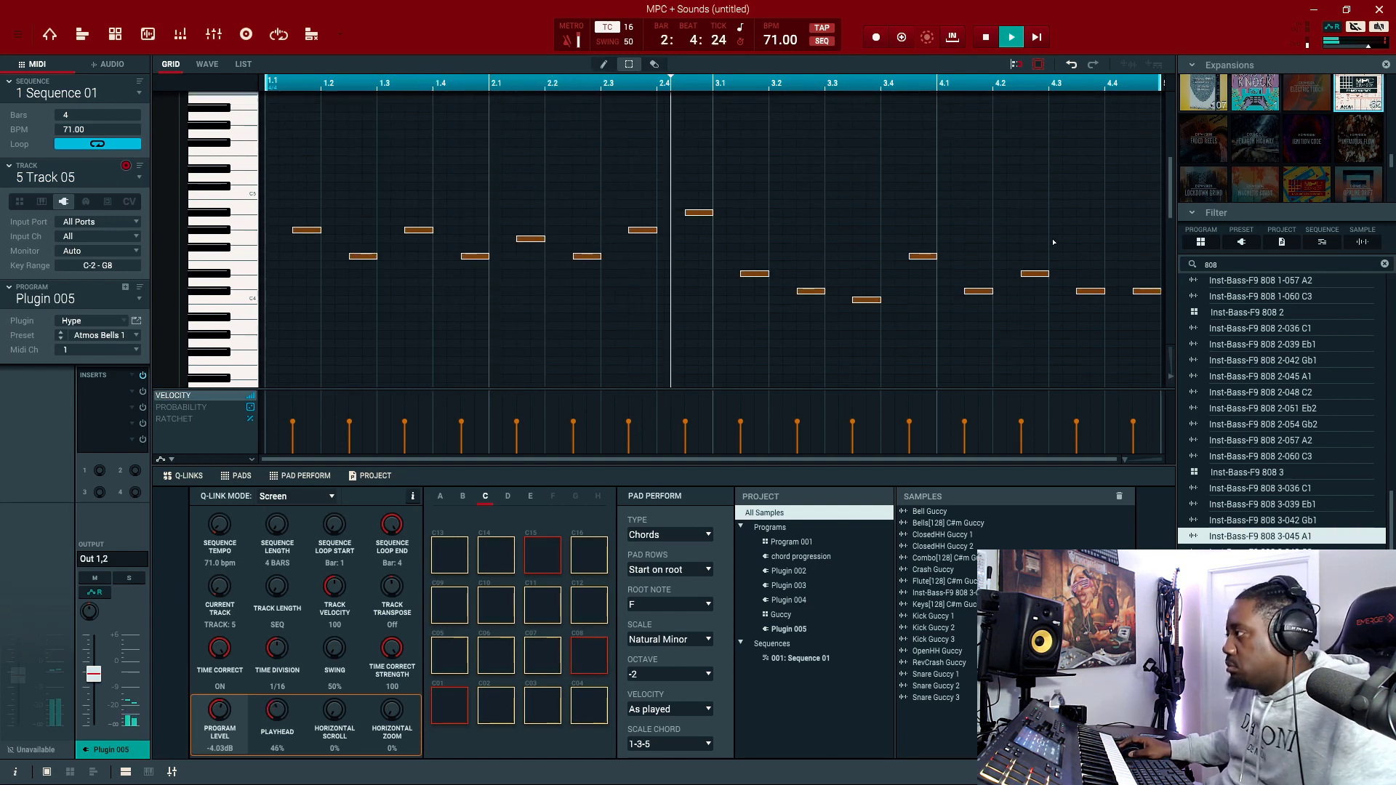
drag(1146, 147, 250, 371)
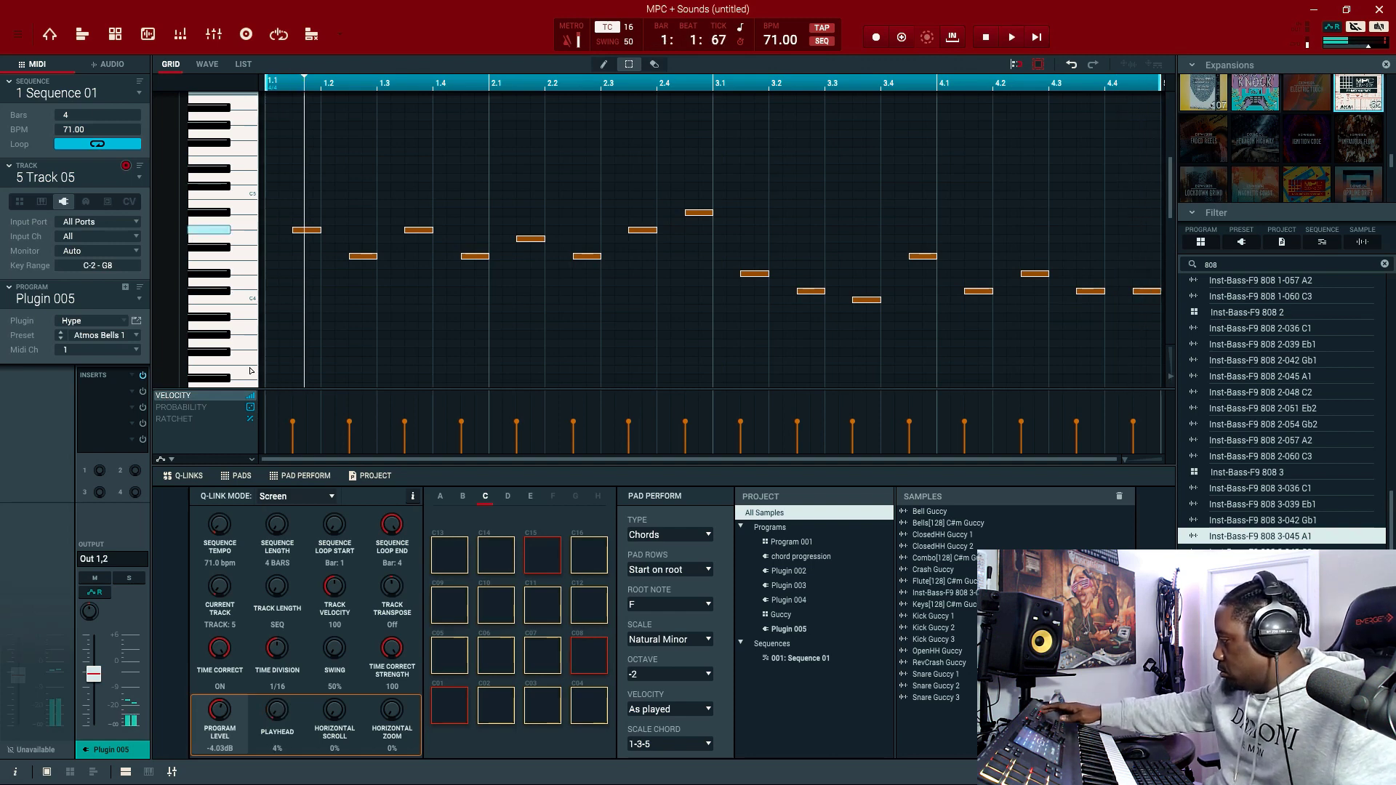
key(space)
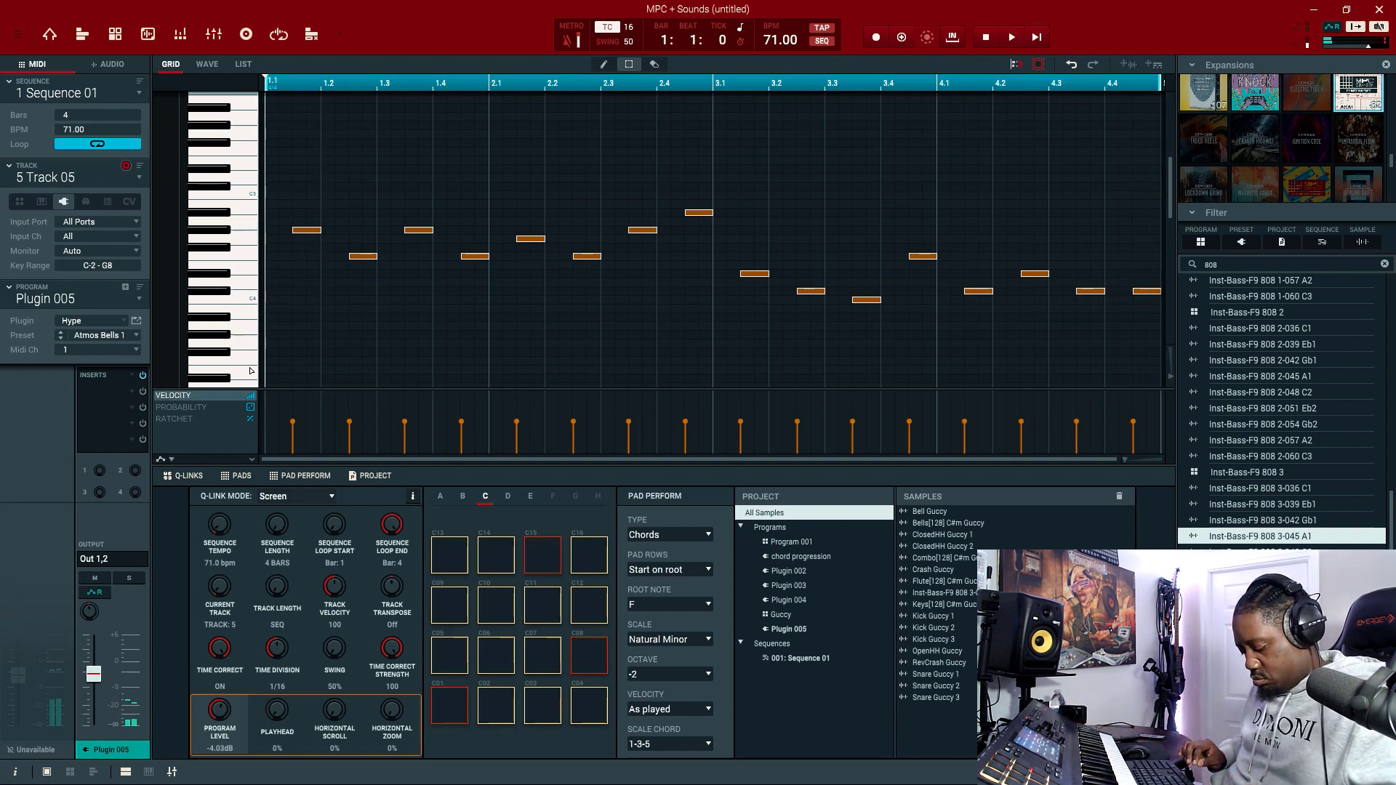
key(ctrl+v)
key(shift+Down)
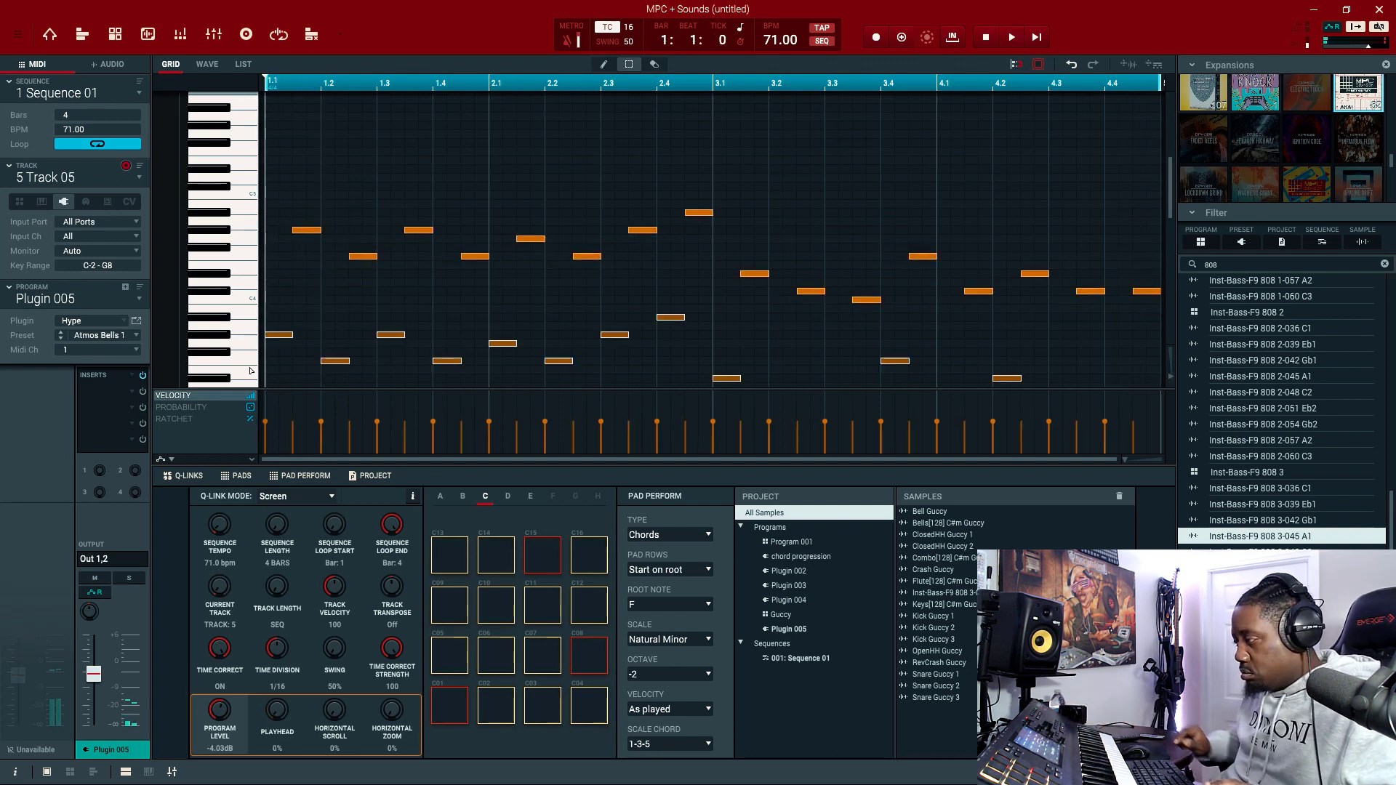
key(space)
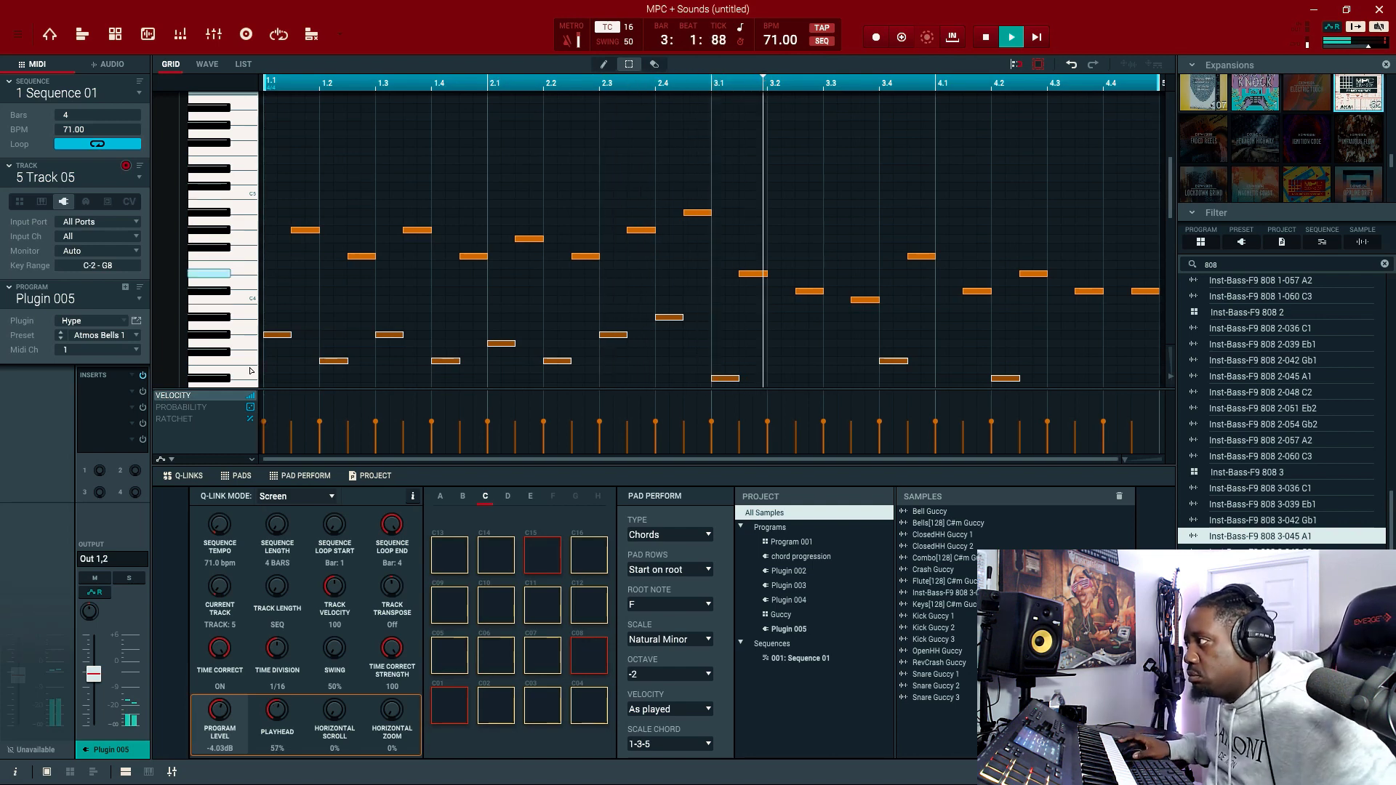
Lower the level of the bell program on track 5 to -7.81 dB
scroll(518, 269, down, 3)
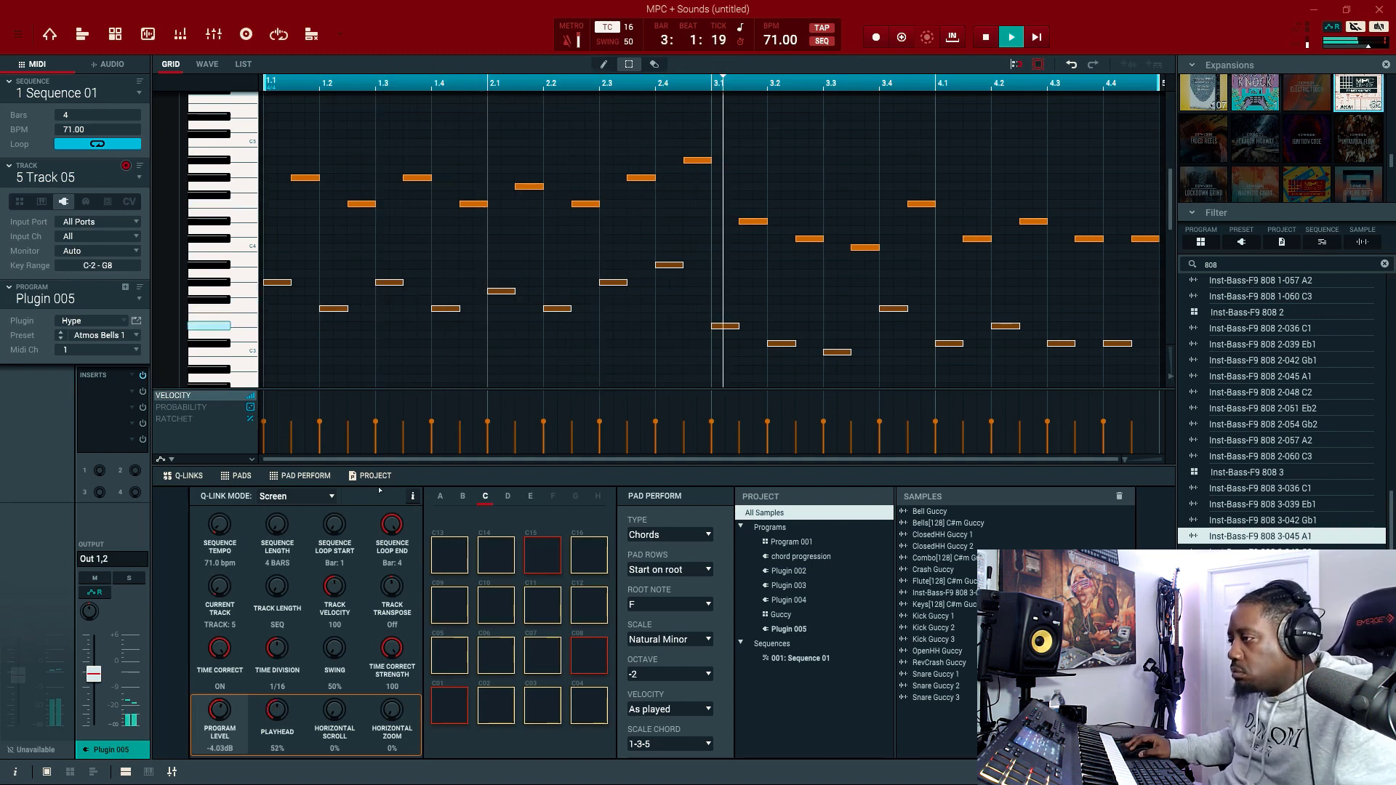
mouse_move(98, 680)
drag(98, 680, 99, 689)
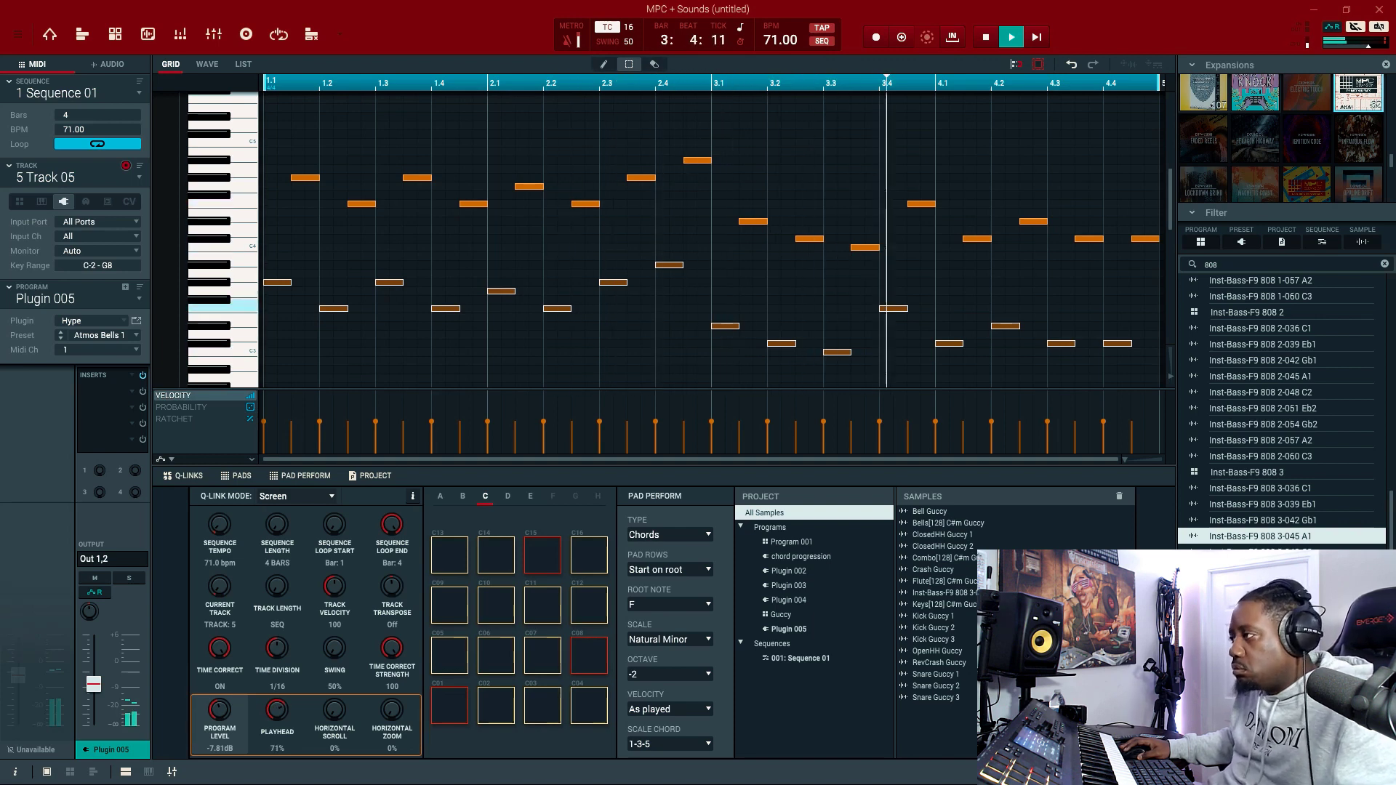
Open the effect selection for the first insert slot of the bell program
click(105, 393)
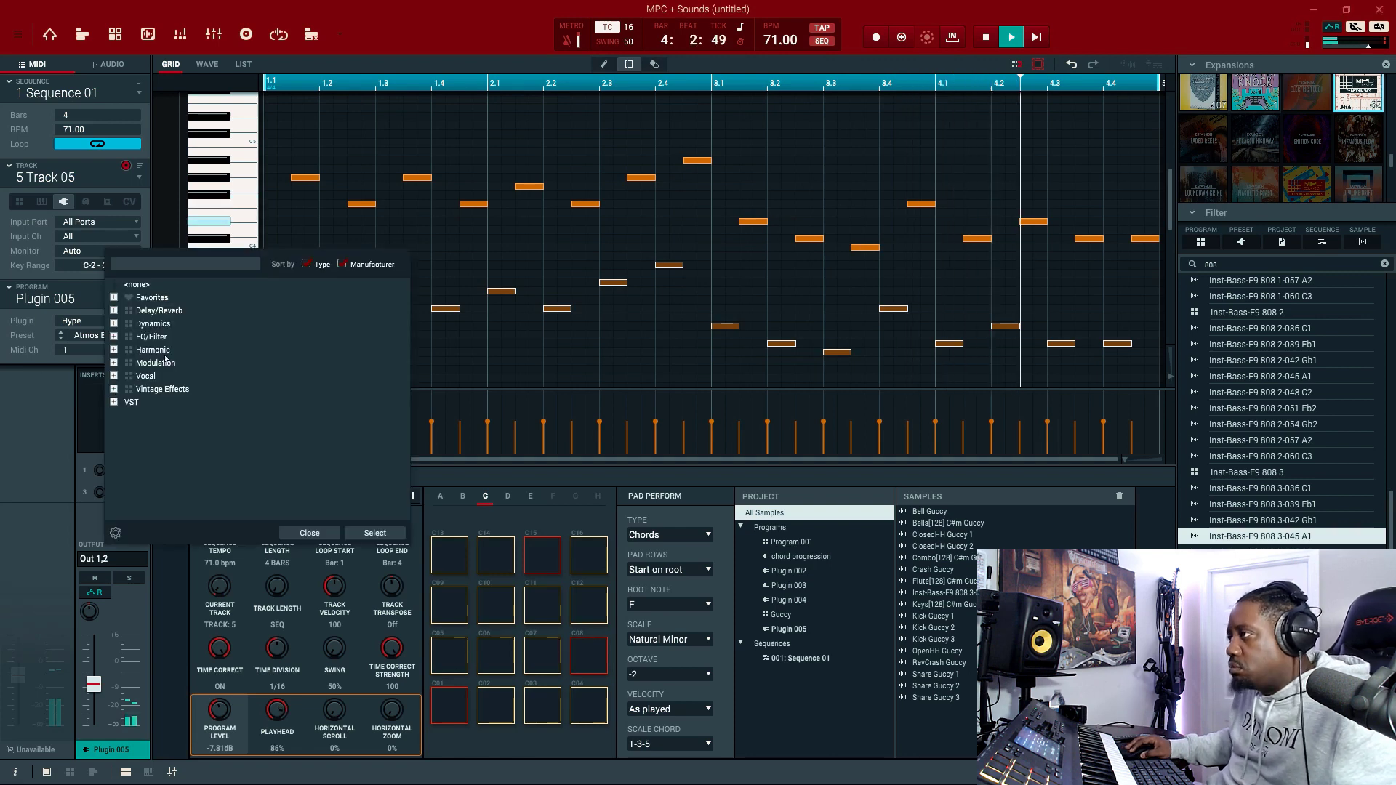